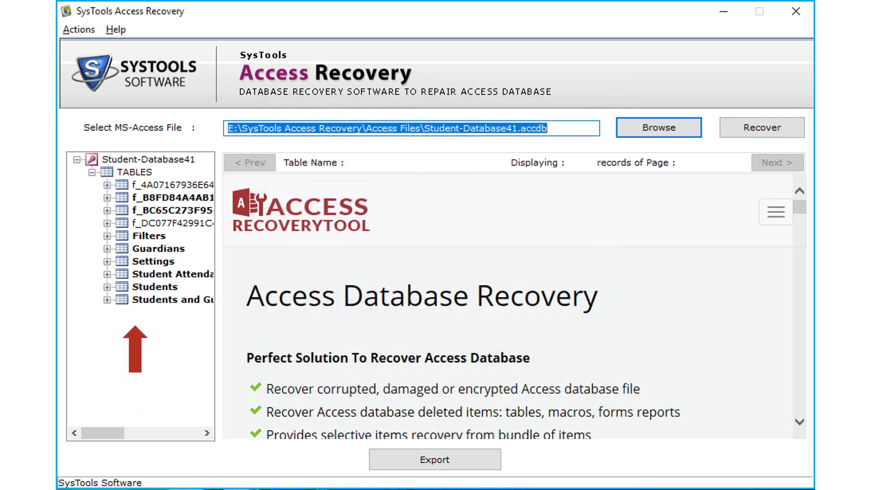
Preview the records of the long-named system table and the Student Attendance table
left_click(172, 198)
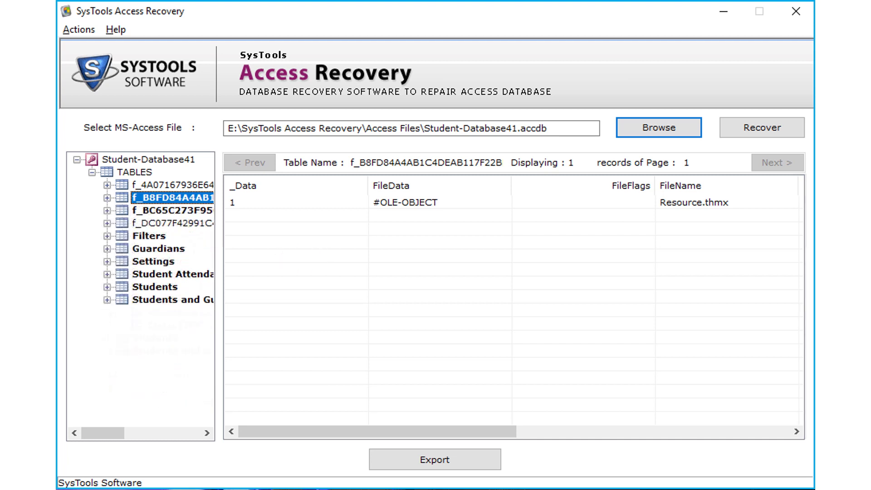
left_click(172, 273)
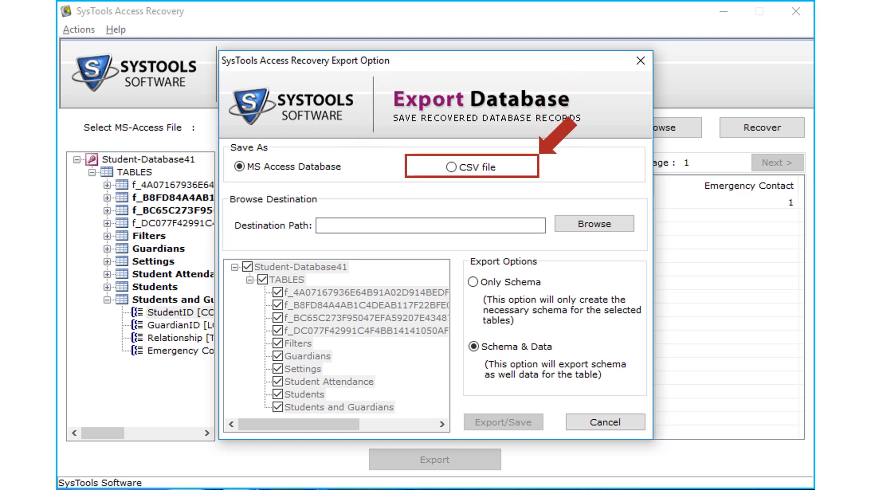
Try the CSV export format, then set Save As back to MS Access Database
key("Right")
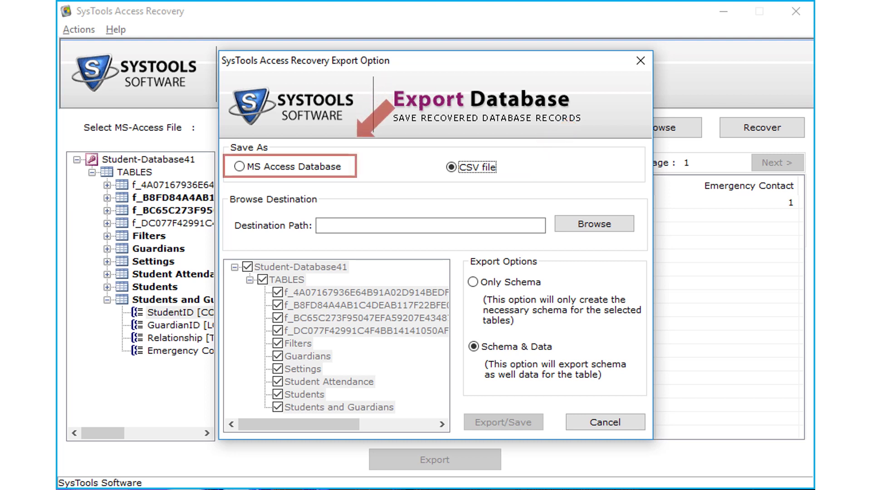
key("Left")
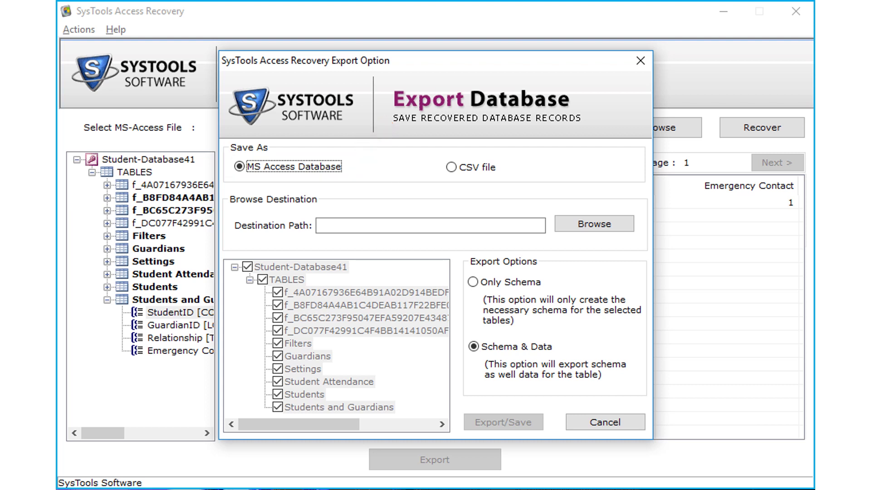
Set the export destination to a new Recovered Files folder under E:\SysTools Access Recovery
key("Tab")
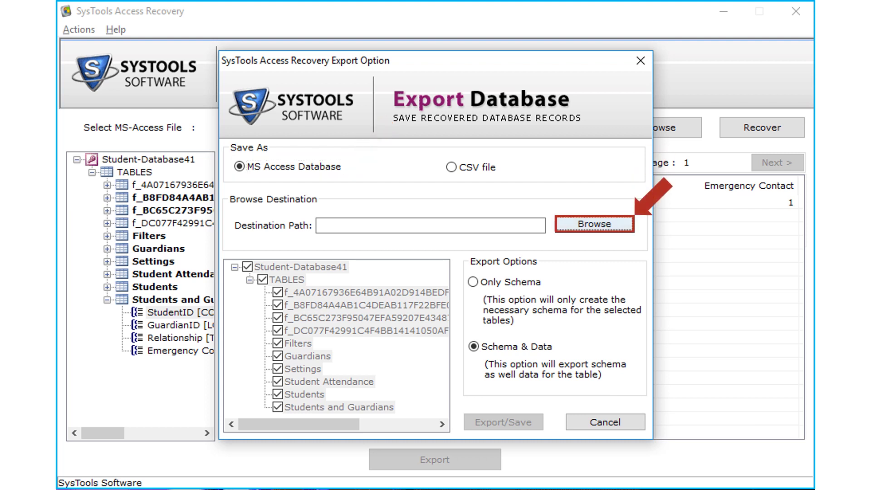
key("Return")
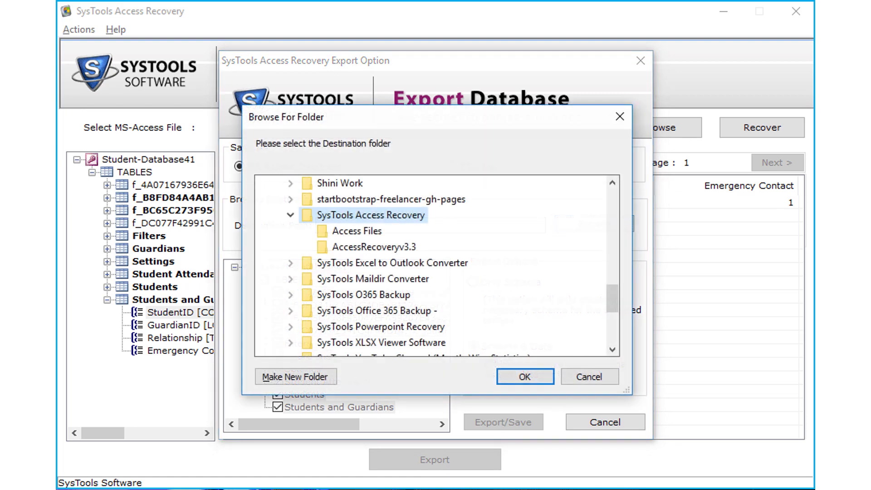
key("Return")
type("Recovered Files")
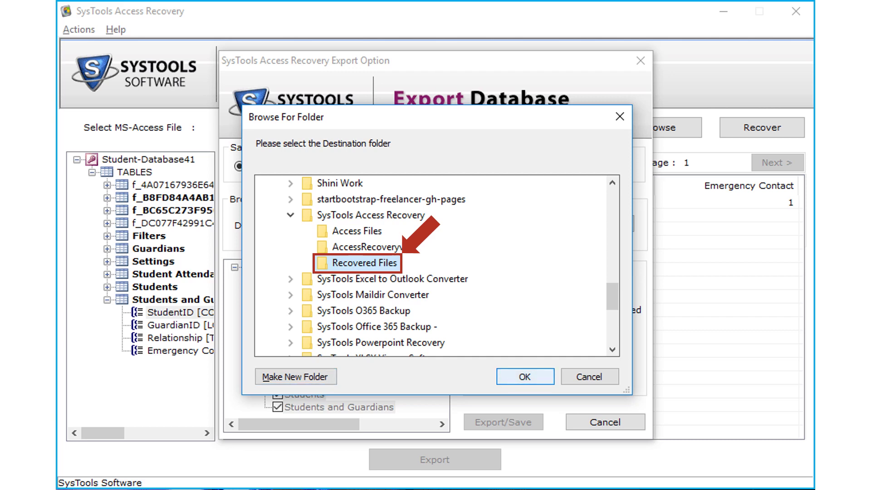
key("Return")
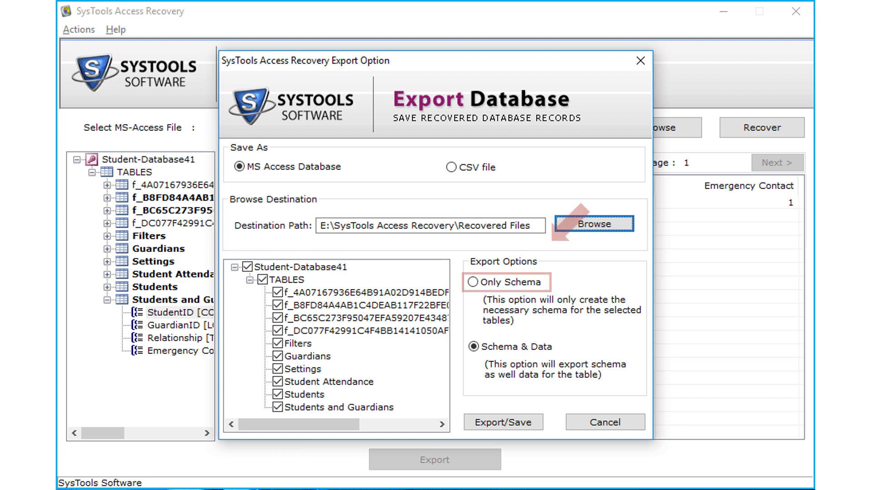
left_click(473, 282)
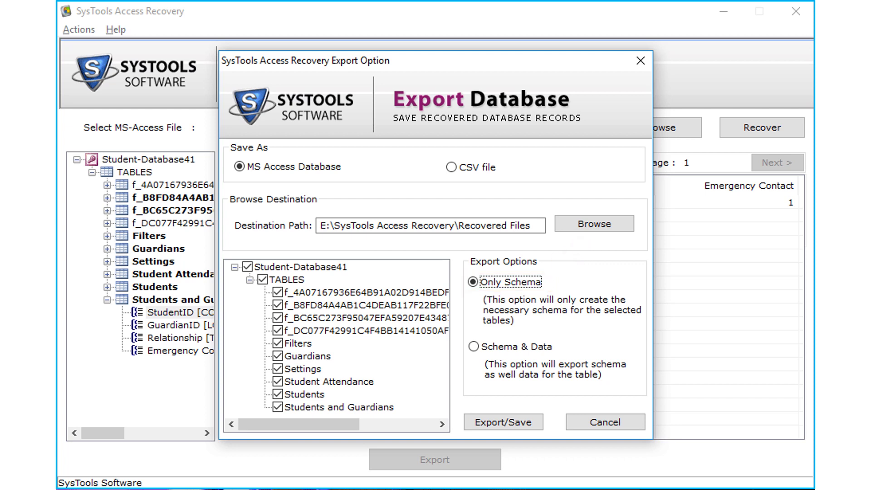
key("Down")
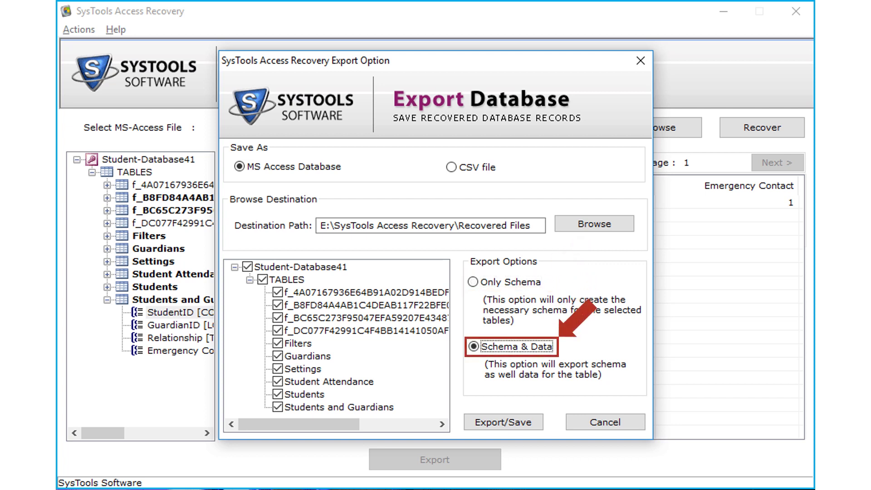